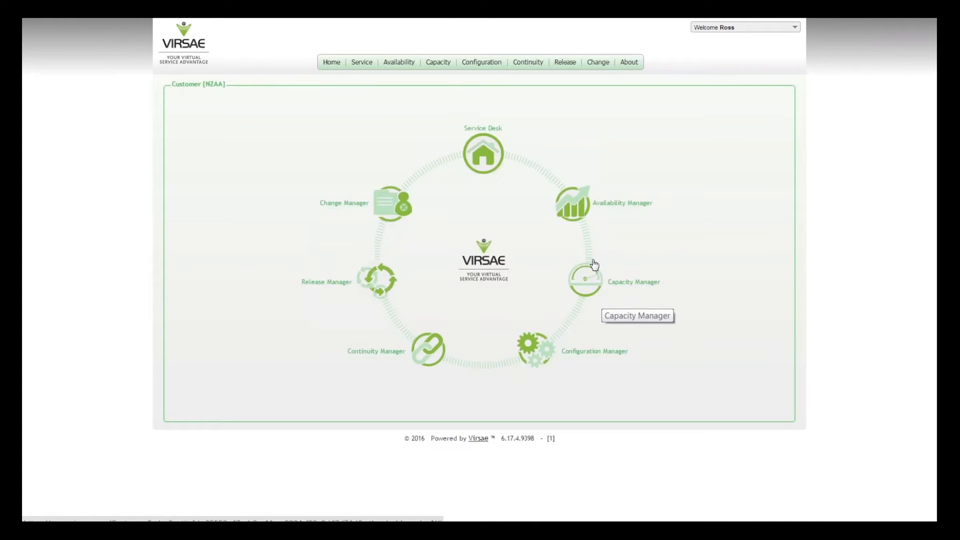
Run the Capacity Manager Extension Activity report for the Albert St equipment at the New Zealand location.
left_click(589, 289)
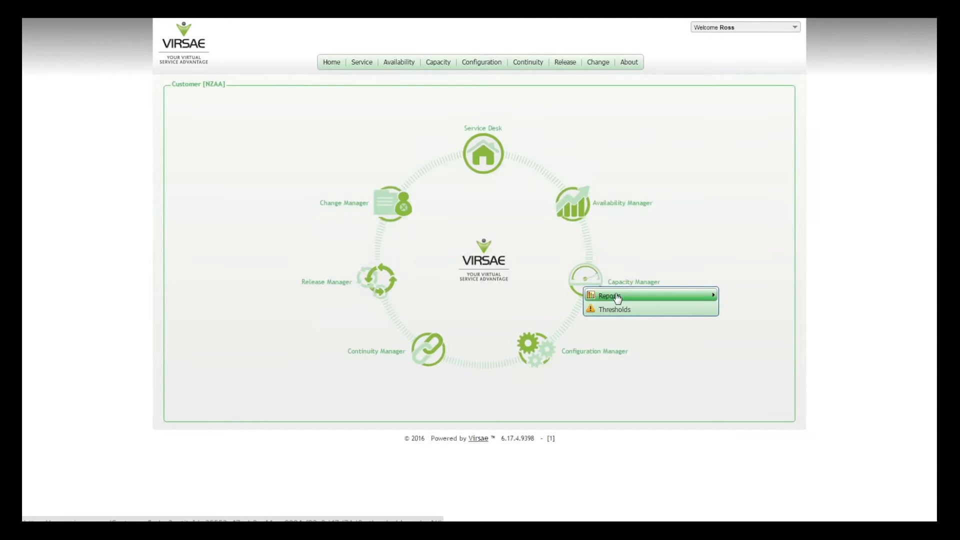
mouse_move(605, 295)
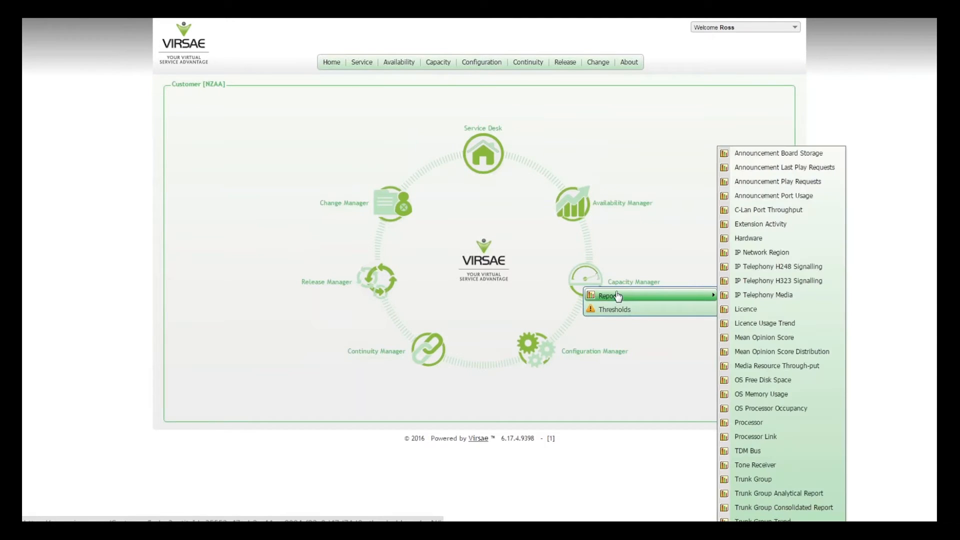
left_click(745, 225)
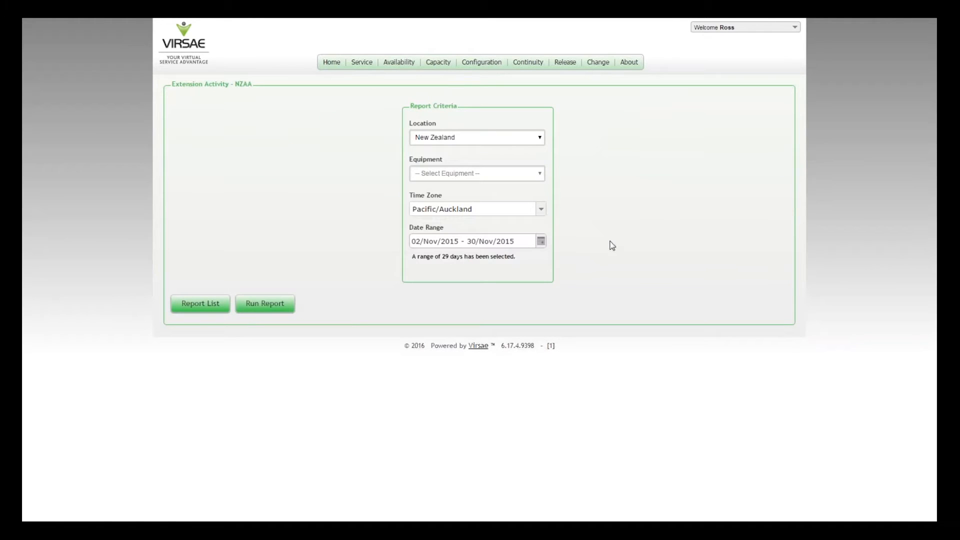
left_click(540, 174)
left_click(437, 195)
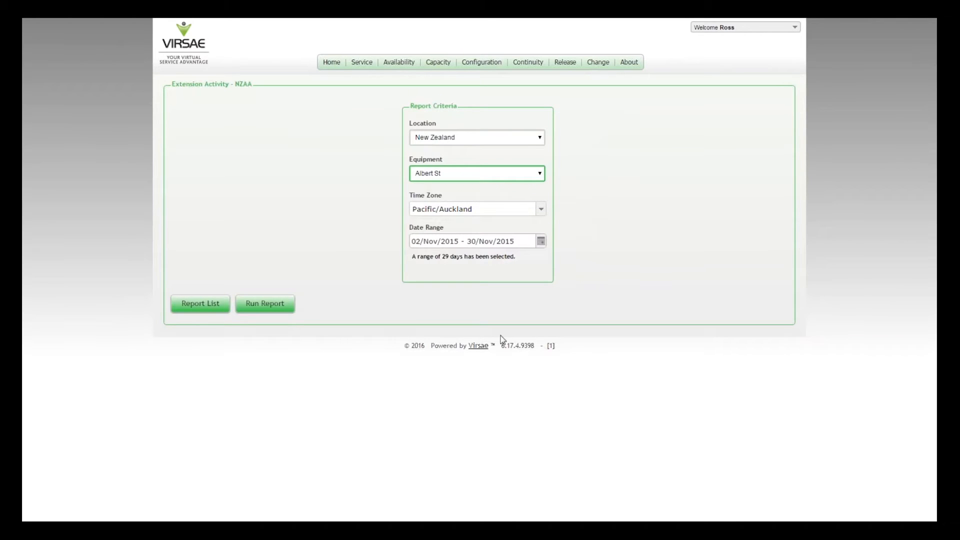
left_click(264, 305)
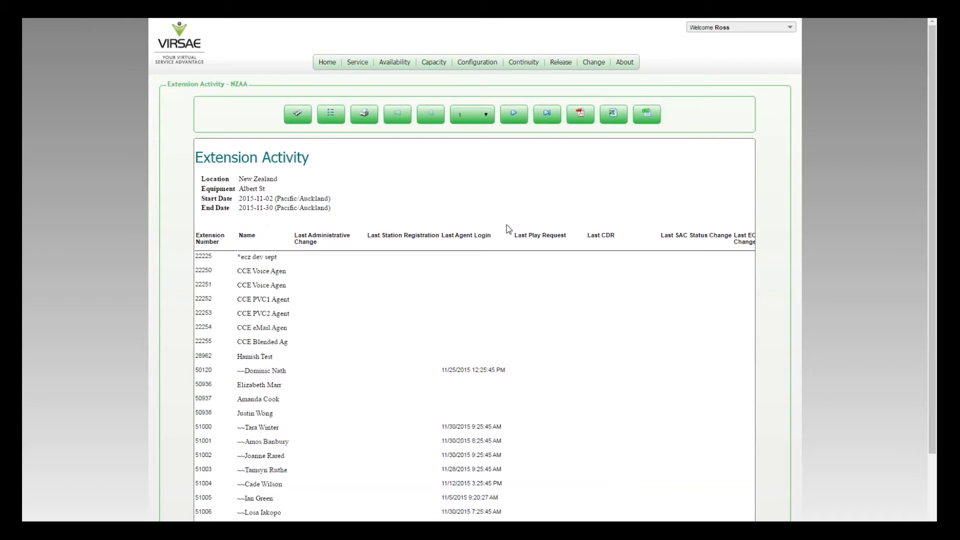
Export the Extension Activity report to CSV and open the downloaded file in Excel.
left_click(647, 117)
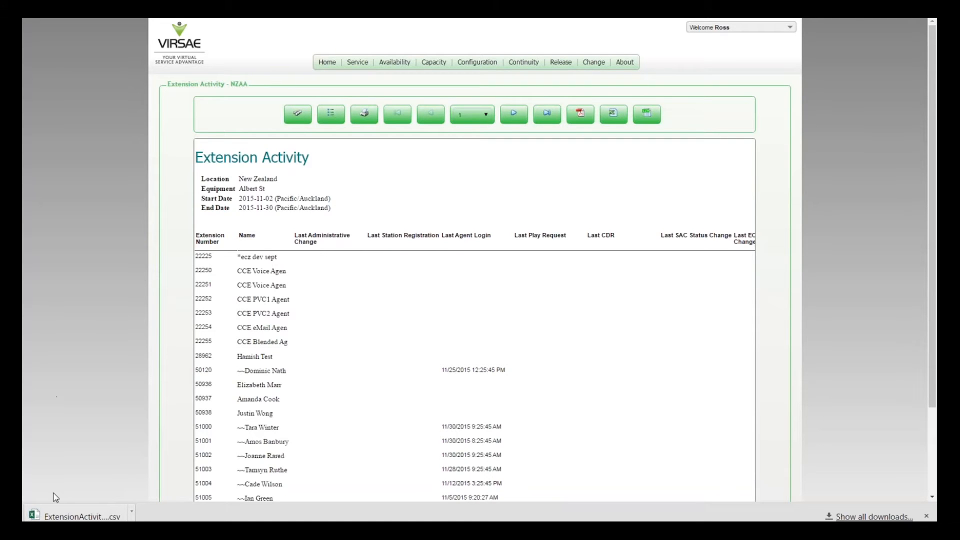
left_click(72, 514)
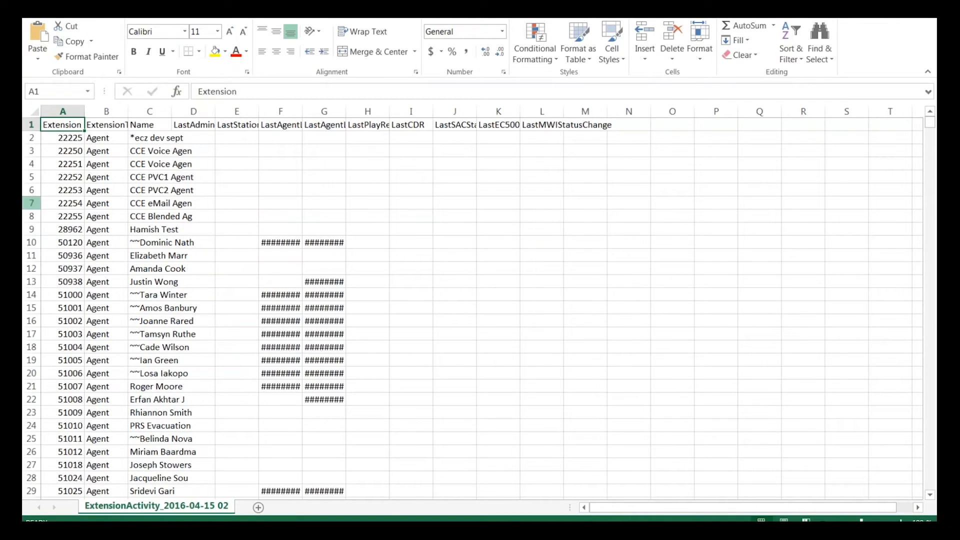
AutoFit the column widths across the entire Extension Activity sheet.
left_click(34, 111)
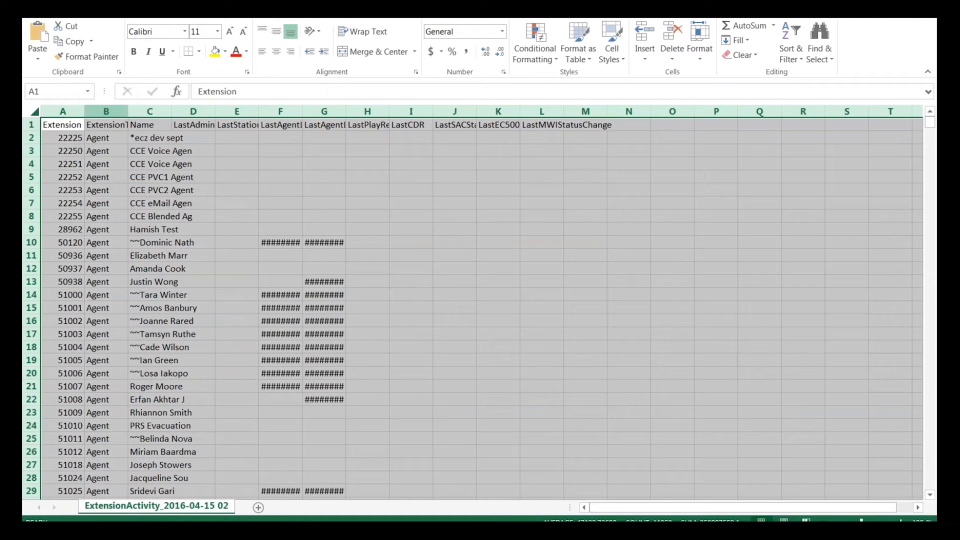
left_click(702, 40)
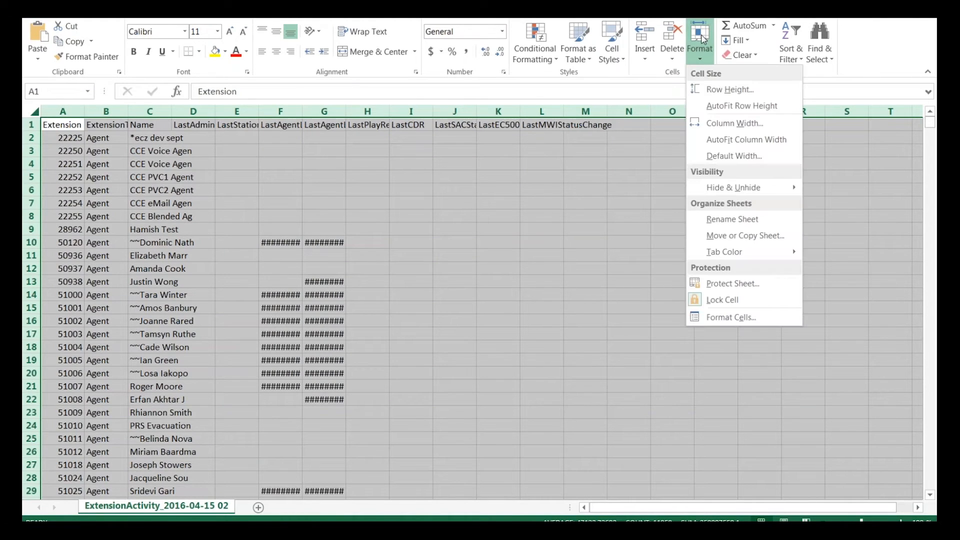
left_click(728, 144)
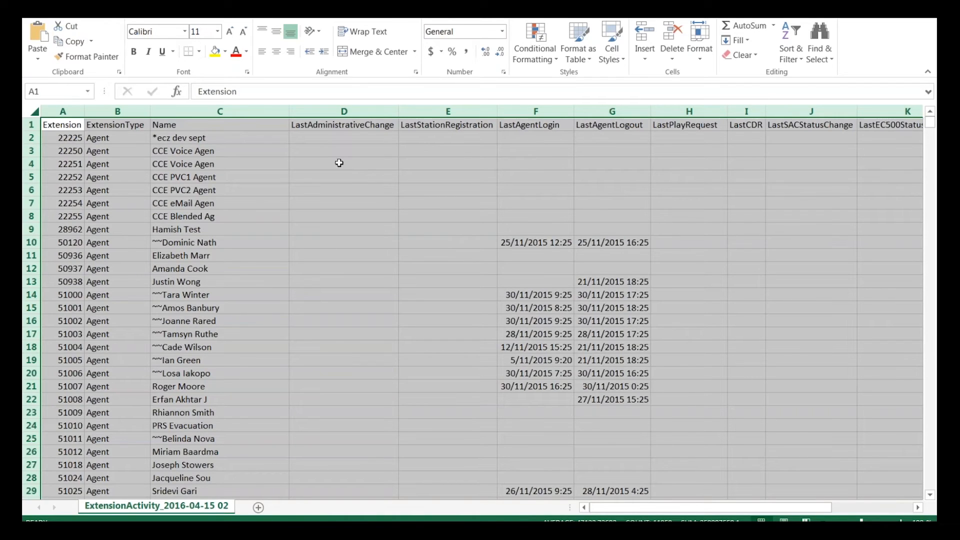
Examine the activity column headings one by one from LastAdministrativeChange to LastMWIStatusChange, and return to the Extension heading.
left_click(333, 126)
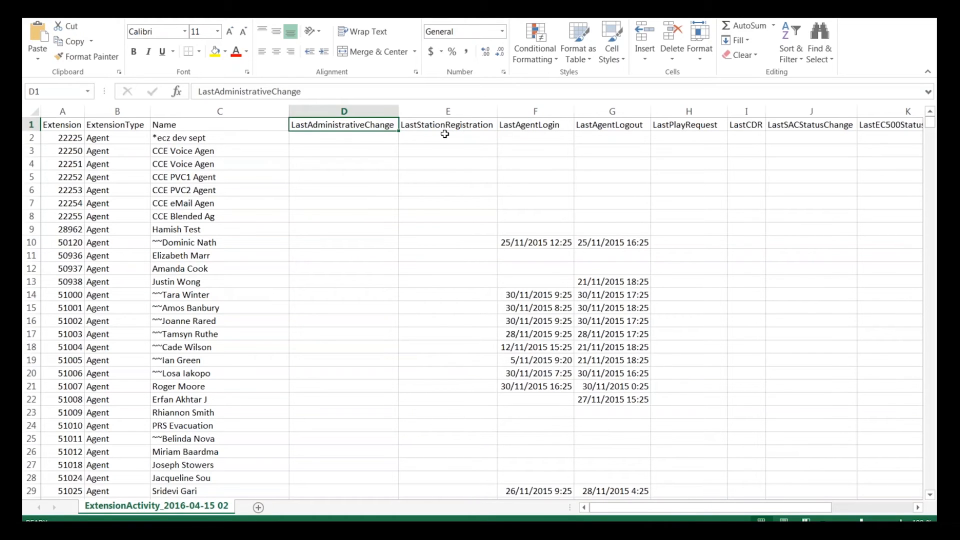
key("Right")
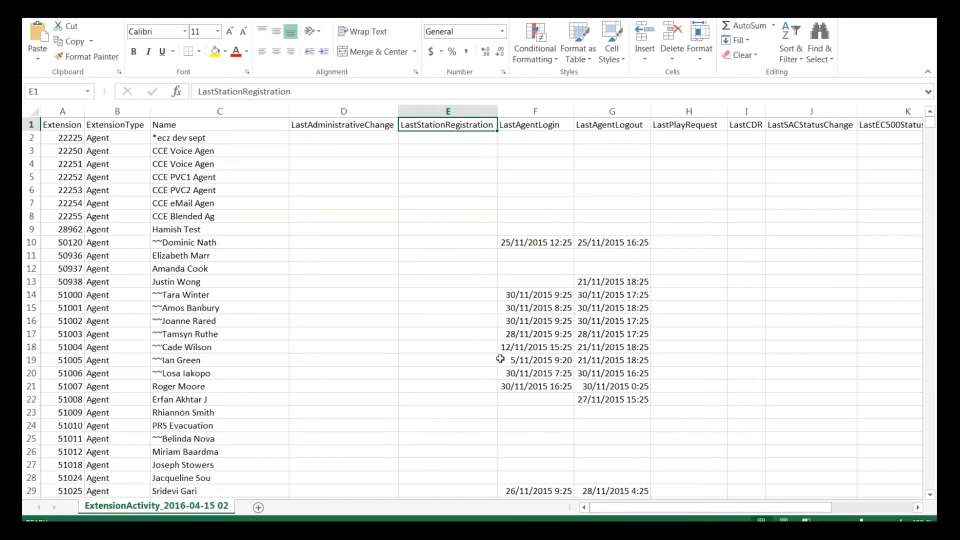
key("Right")
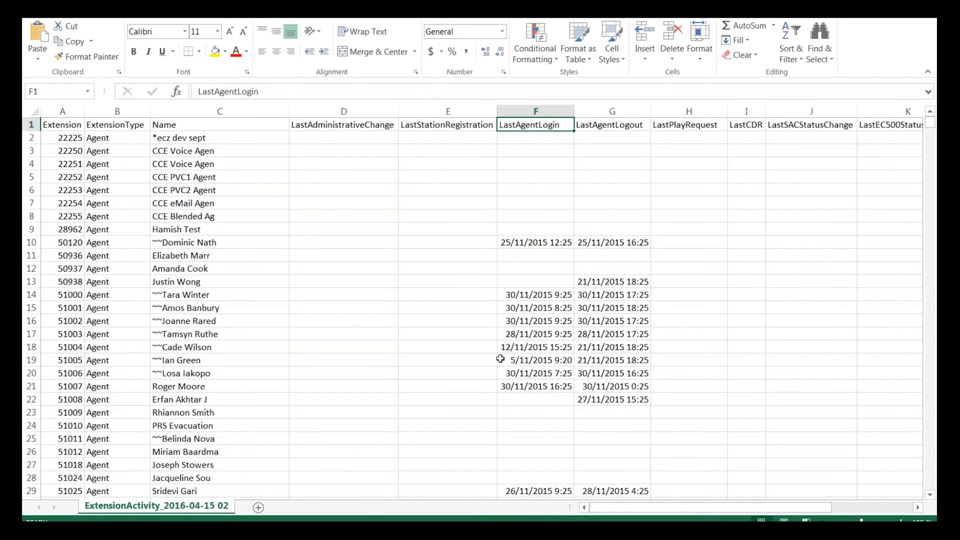
key("Right")
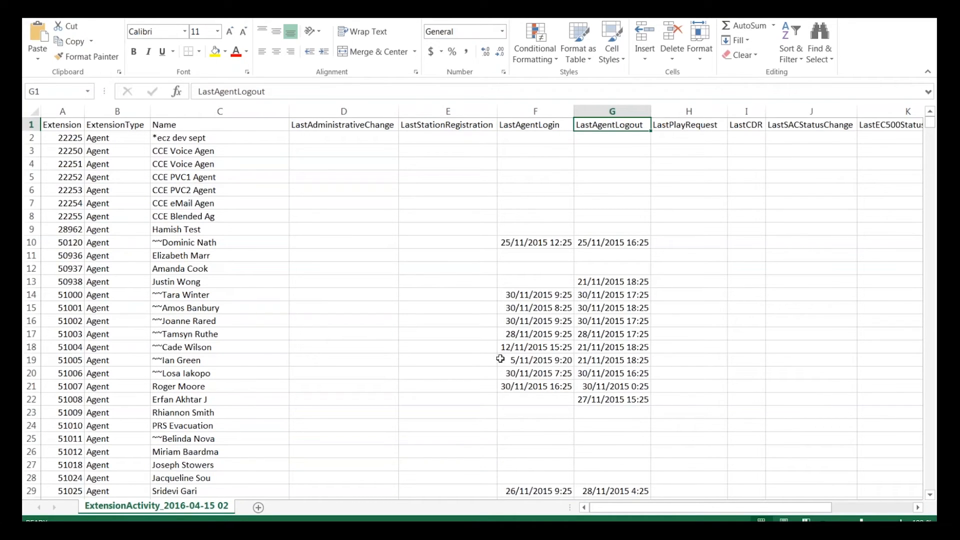
key("Right")
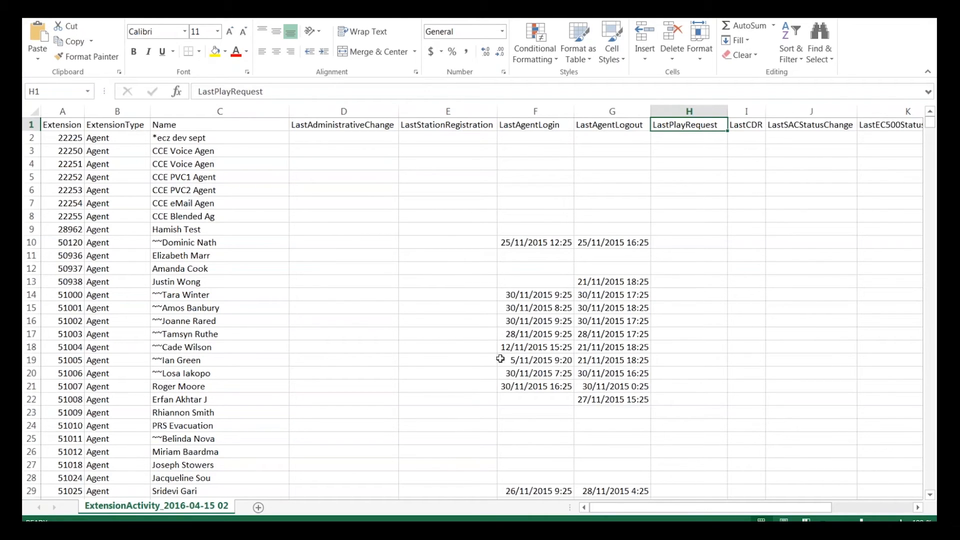
key("Right")
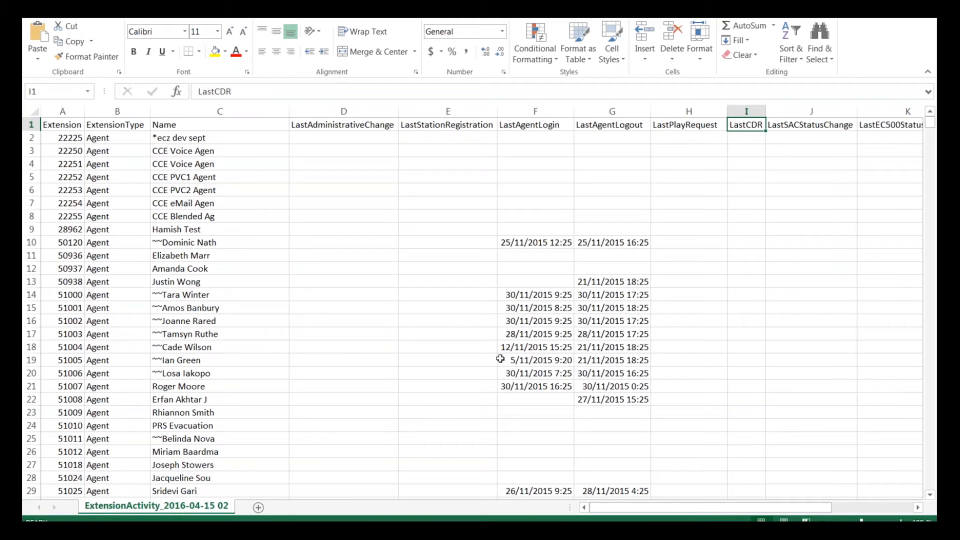
key("Right")
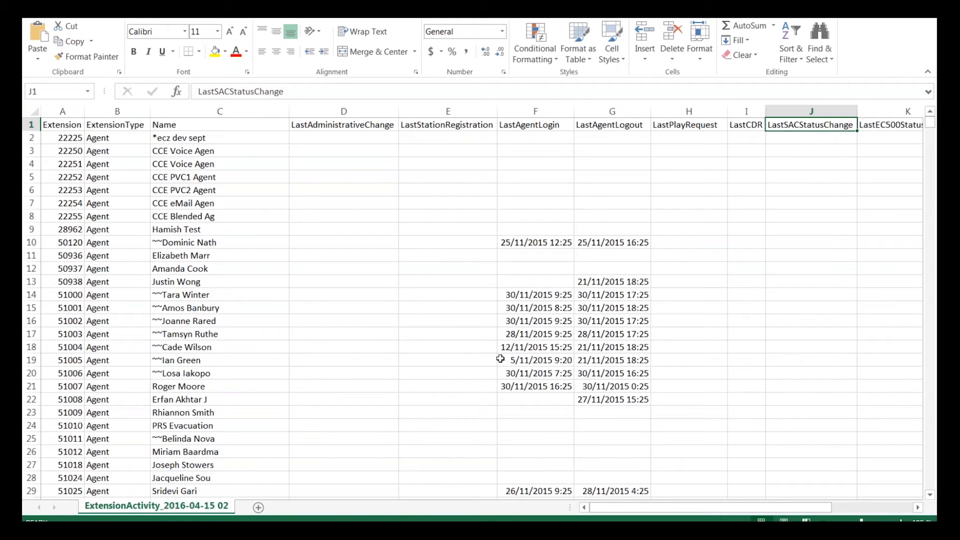
key("Right")
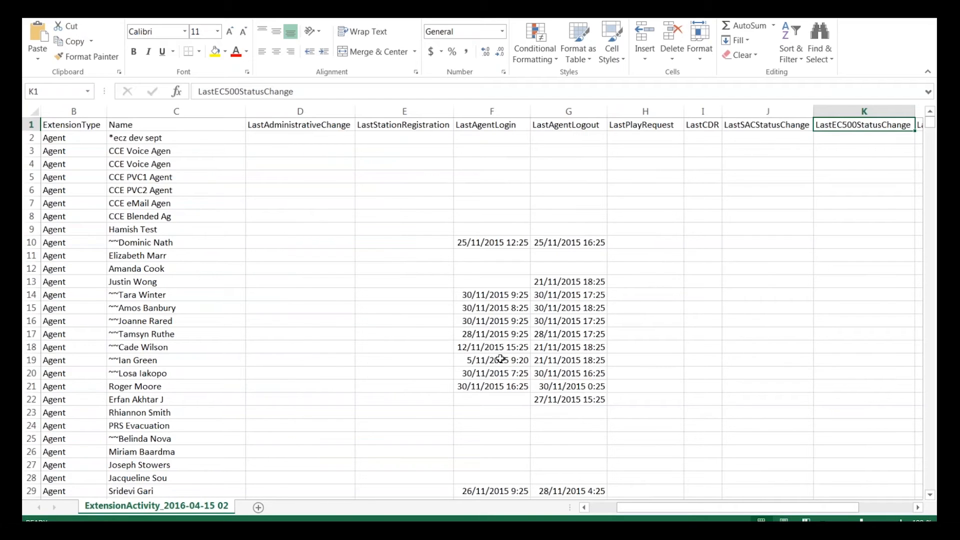
key("Right")
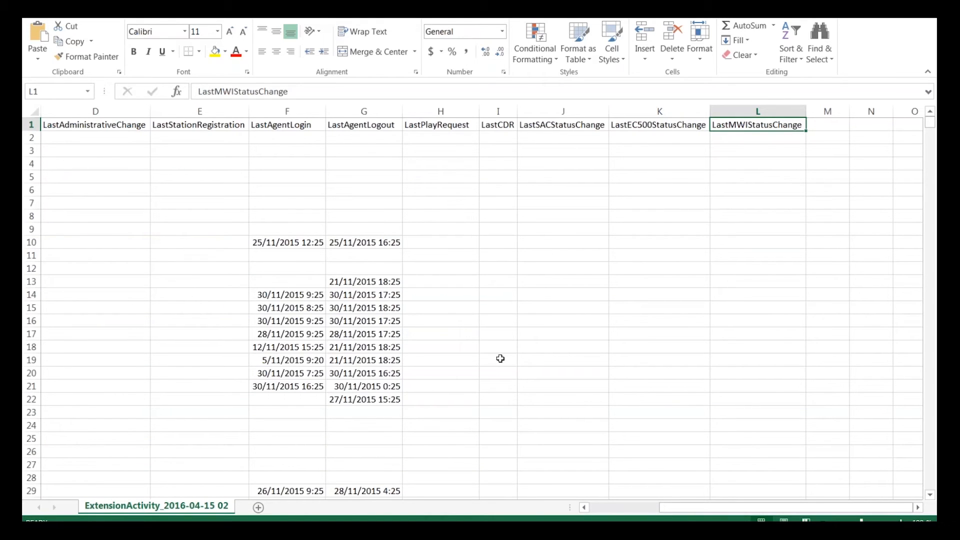
key("Left")
key("Left")
key("Left")
key("Left")
key("Left")
key("Left")
key("Left")
key("Left")
key("Left")
key("Left")
key("Left")
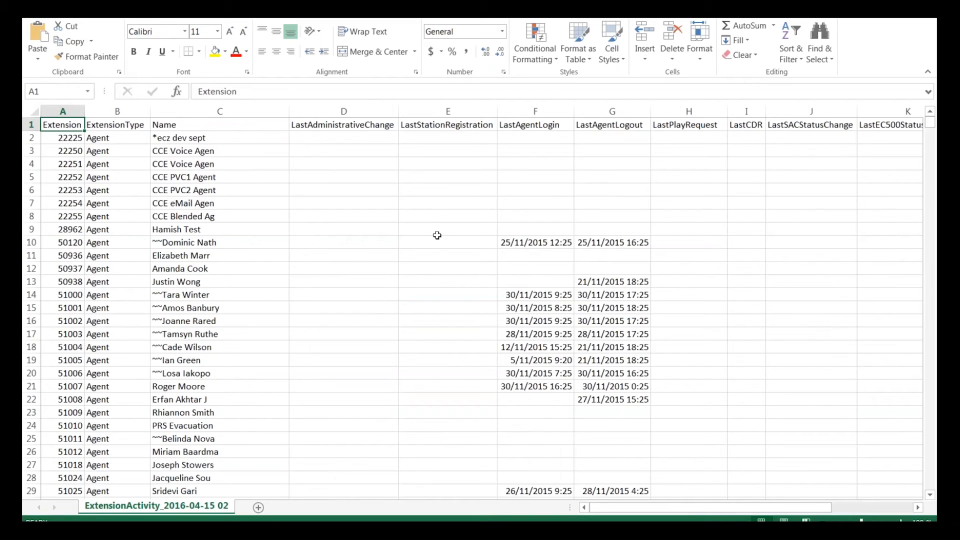
Sort the whole sheet by LastAdministrativeChange, oldest to newest, keeping the header row.
left_click(32, 110)
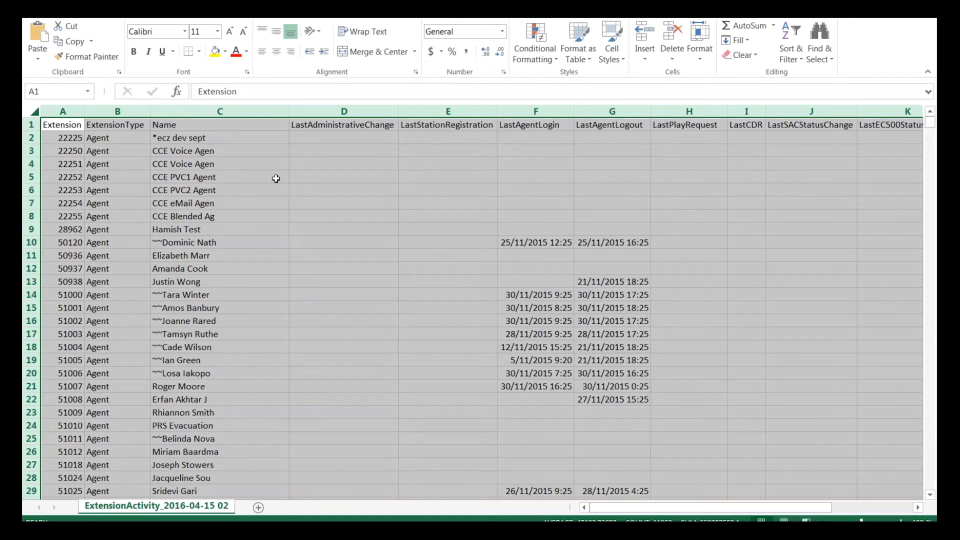
left_click(256, 12)
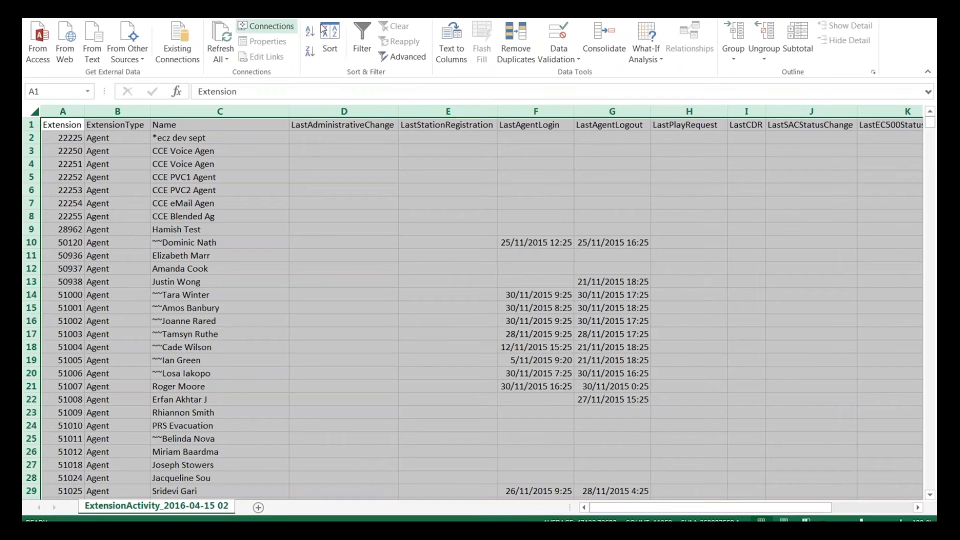
left_click(332, 45)
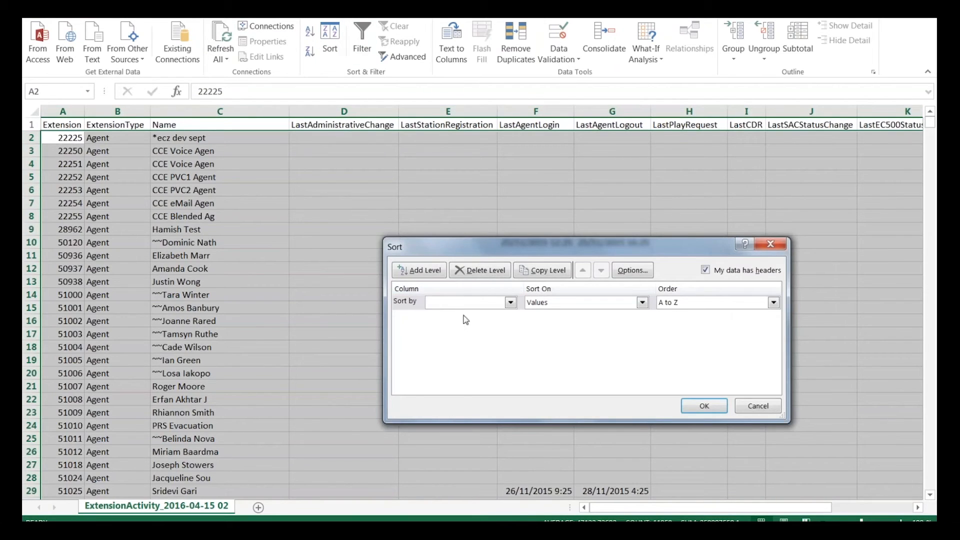
left_click(509, 303)
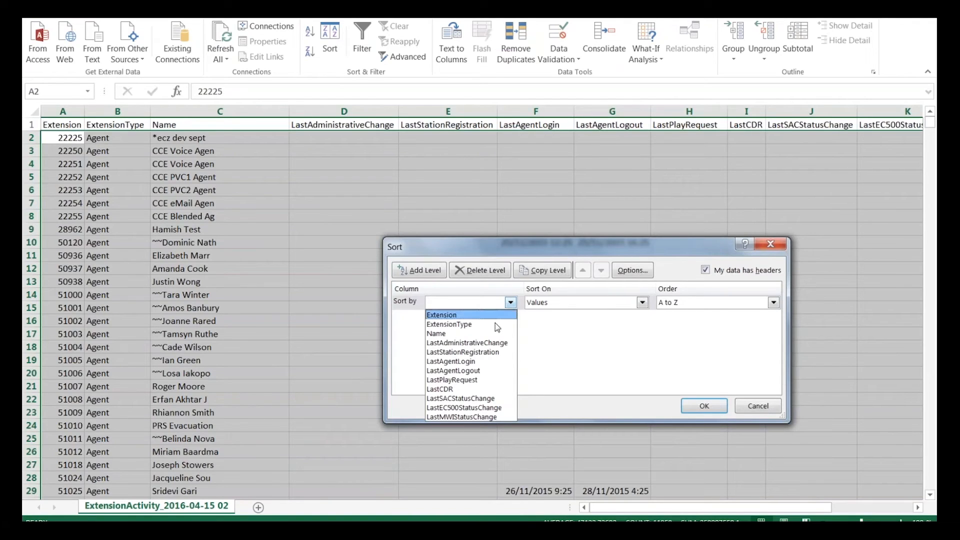
left_click(498, 344)
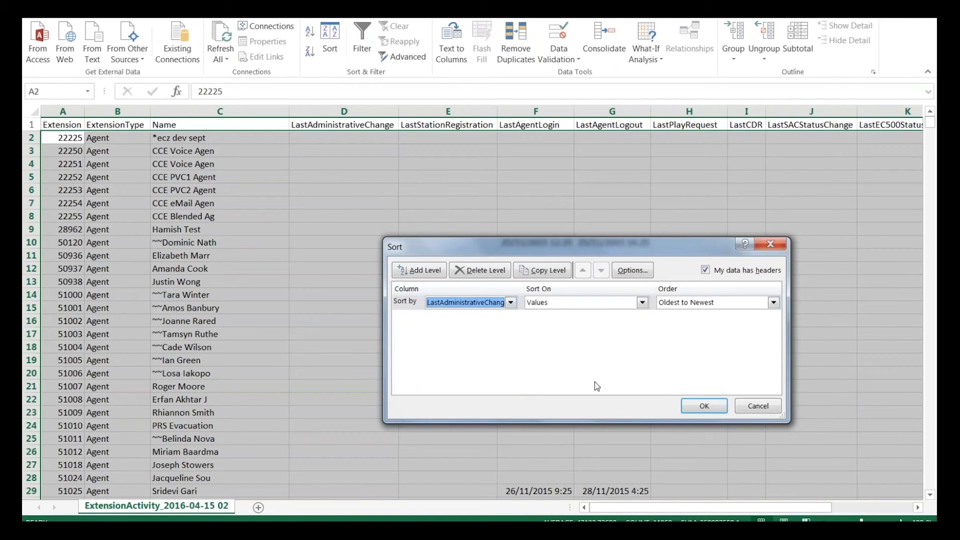
left_click(702, 407)
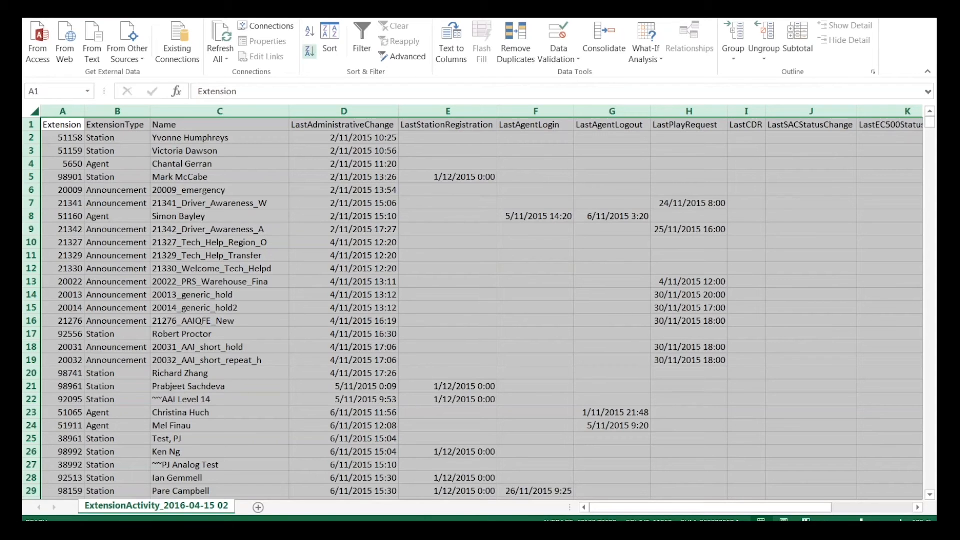
Re-sort the extension data by LastStationRegistration, oldest to newest.
left_click(329, 44)
left_click(511, 302)
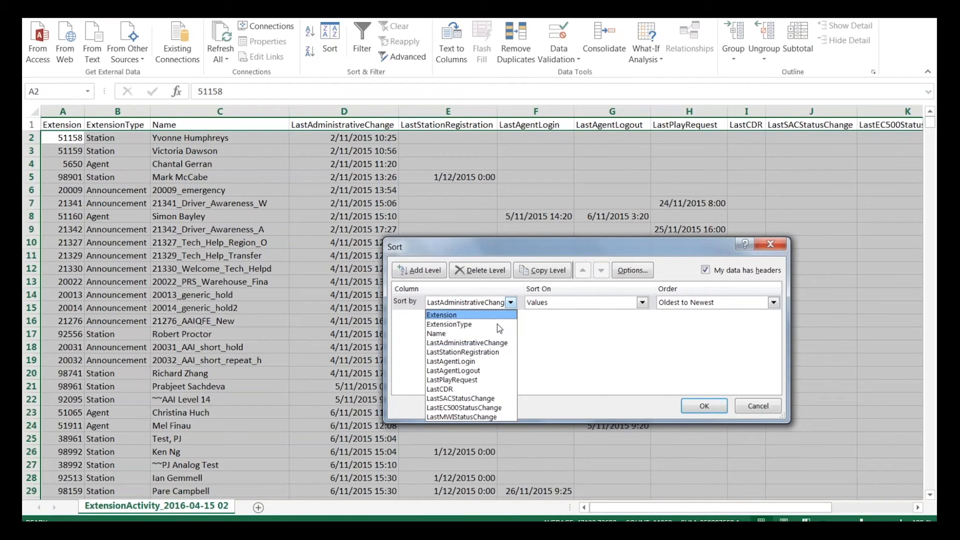
left_click(490, 352)
left_click(704, 406)
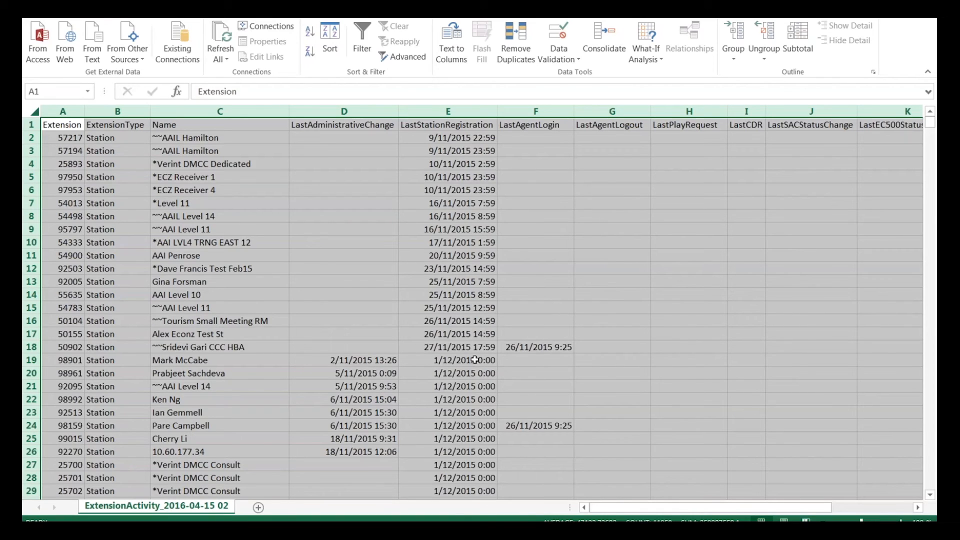
Re-sort the extension data by LastAgentLogin, oldest to newest.
left_click(330, 38)
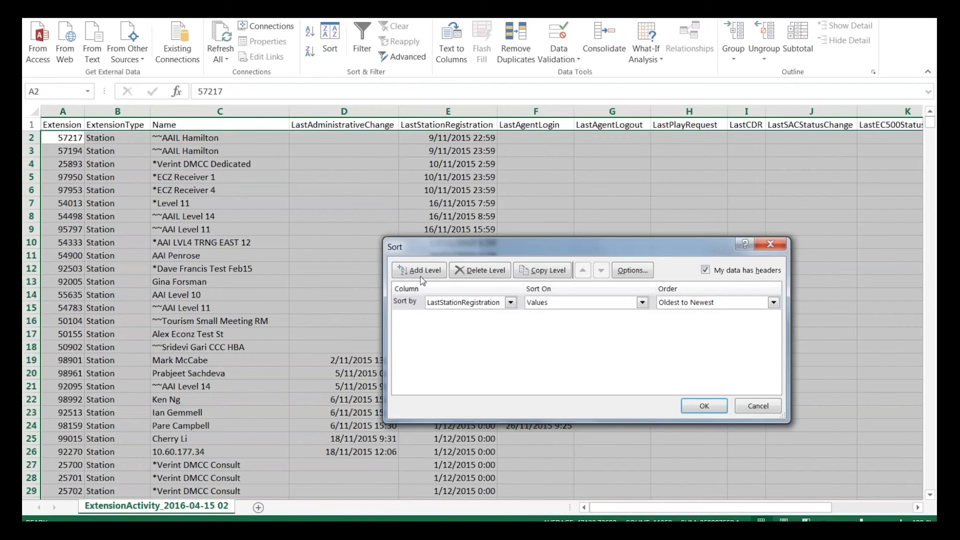
left_click(510, 303)
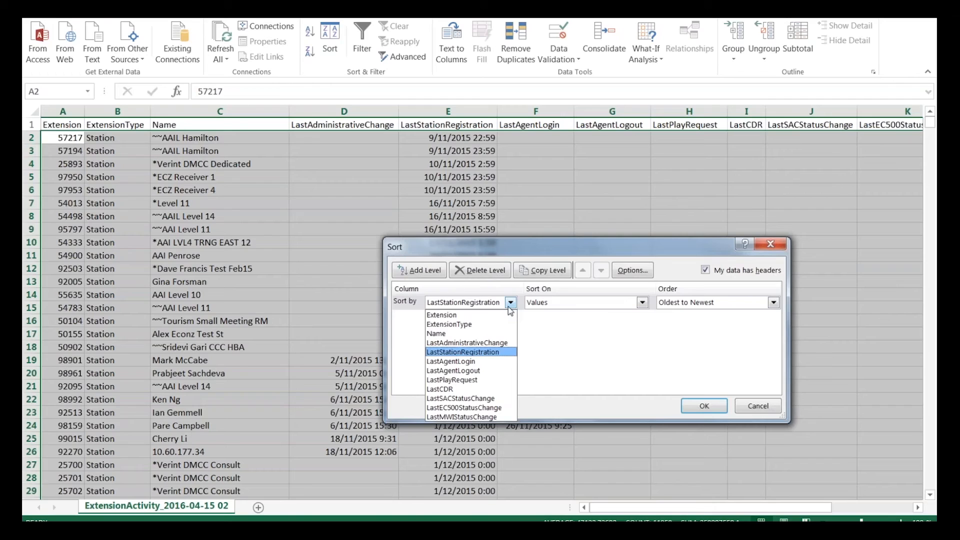
left_click(462, 362)
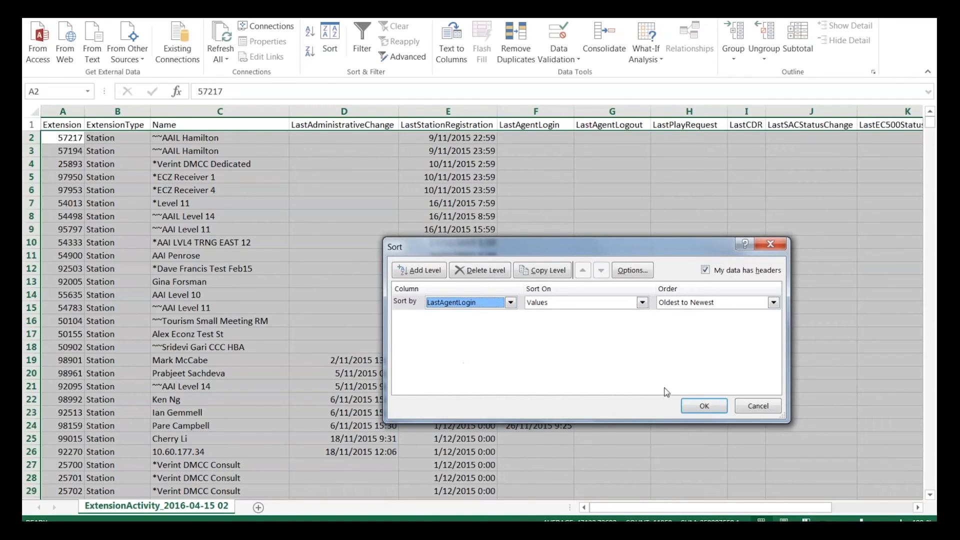
left_click(699, 409)
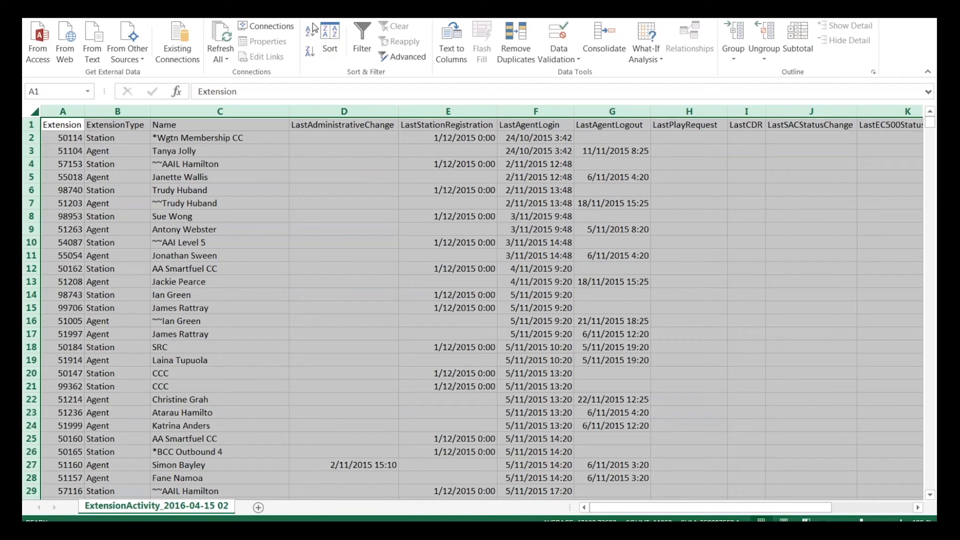
Re-sort the extension data by LastMWIStatusChange, oldest to newest, and check that column's dates against the matching extensions.
left_click(330, 36)
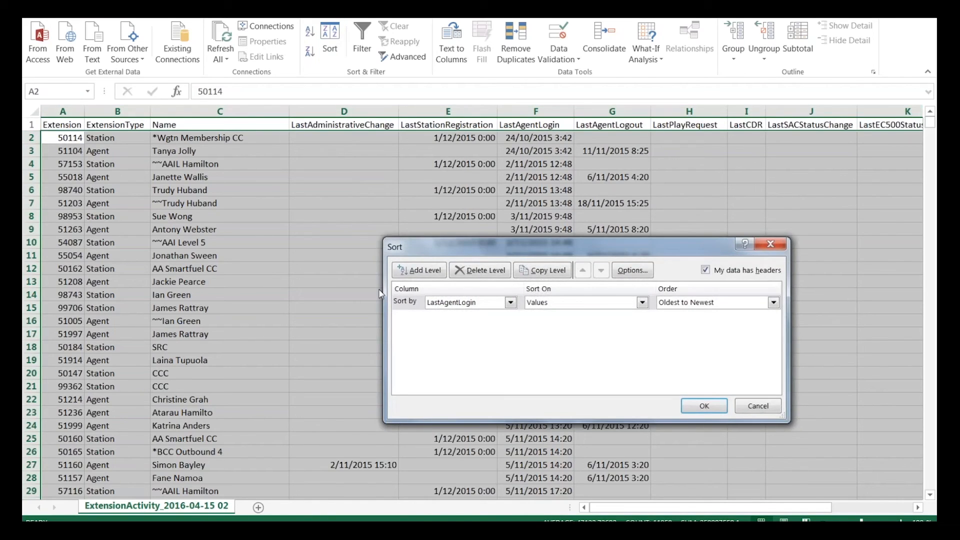
left_click(510, 303)
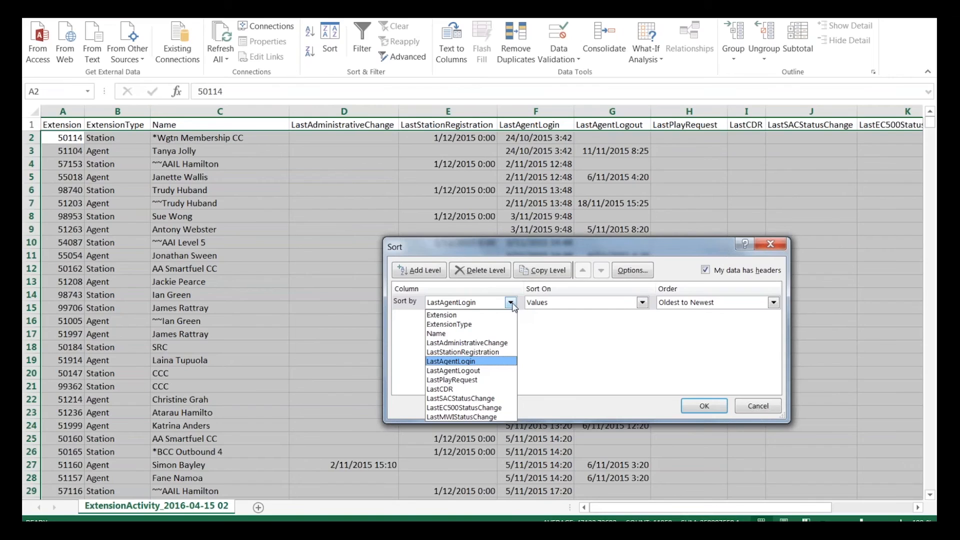
left_click(451, 417)
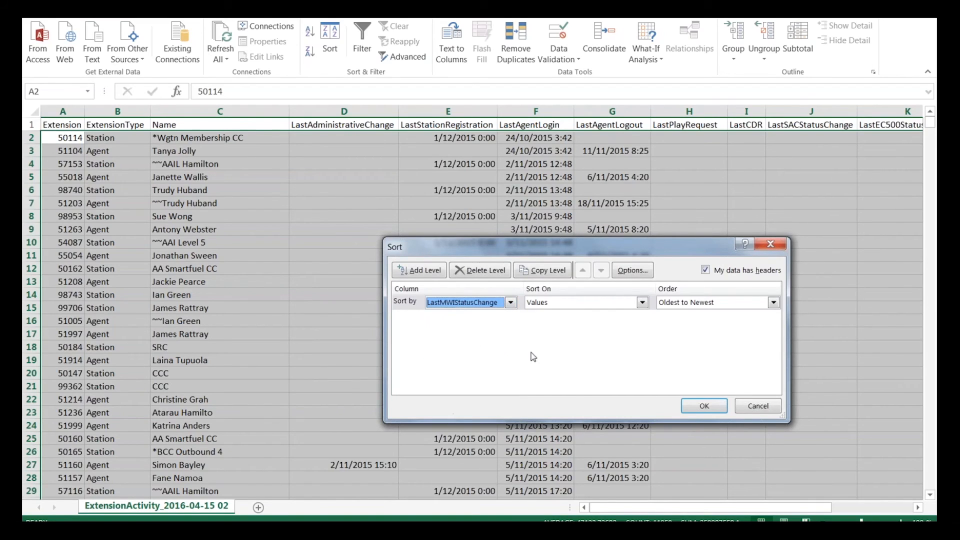
left_click(706, 407)
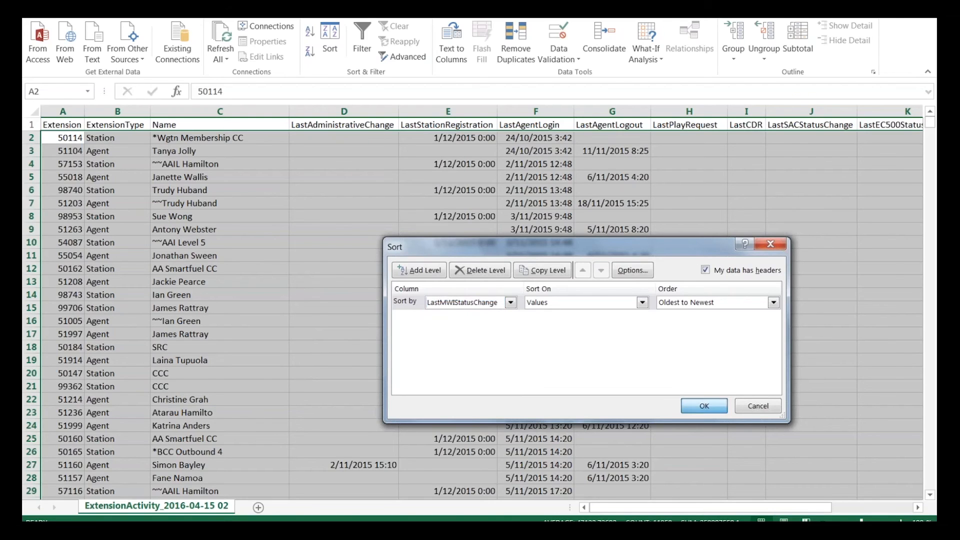
left_click_drag(664, 507, 735, 506)
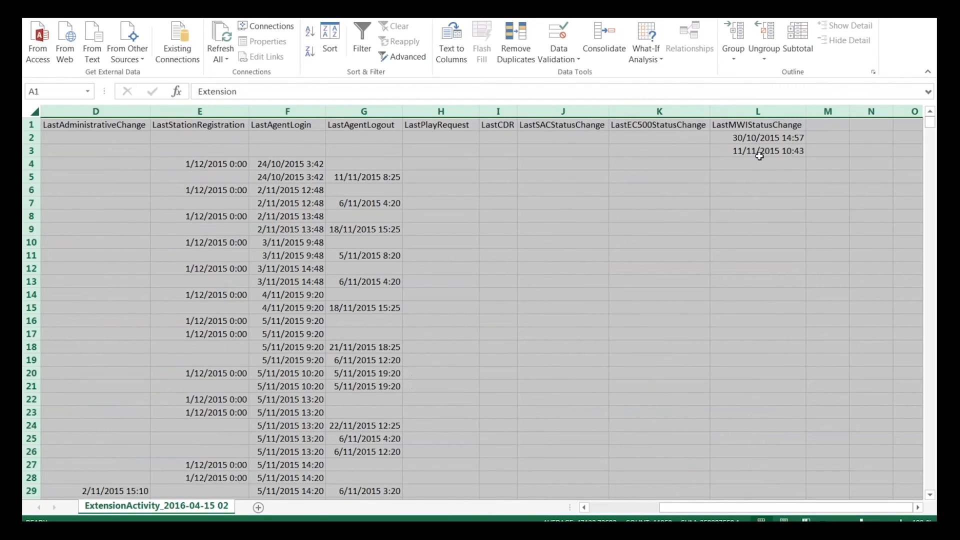
left_click_drag(699, 506, 629, 506)
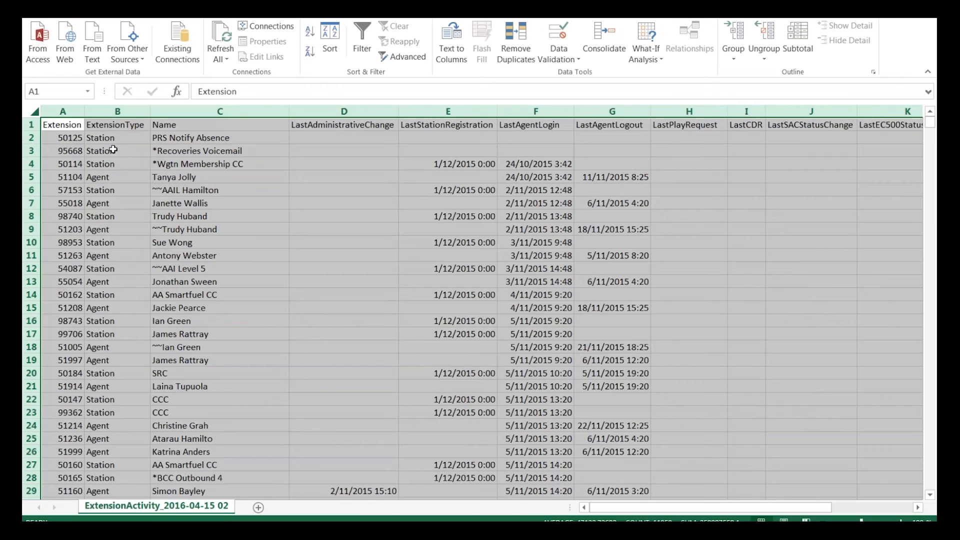
Clear the sheet selection, close the exported CSV without saving the changes, and go to the home page of the Virsae portal.
left_click(60, 126)
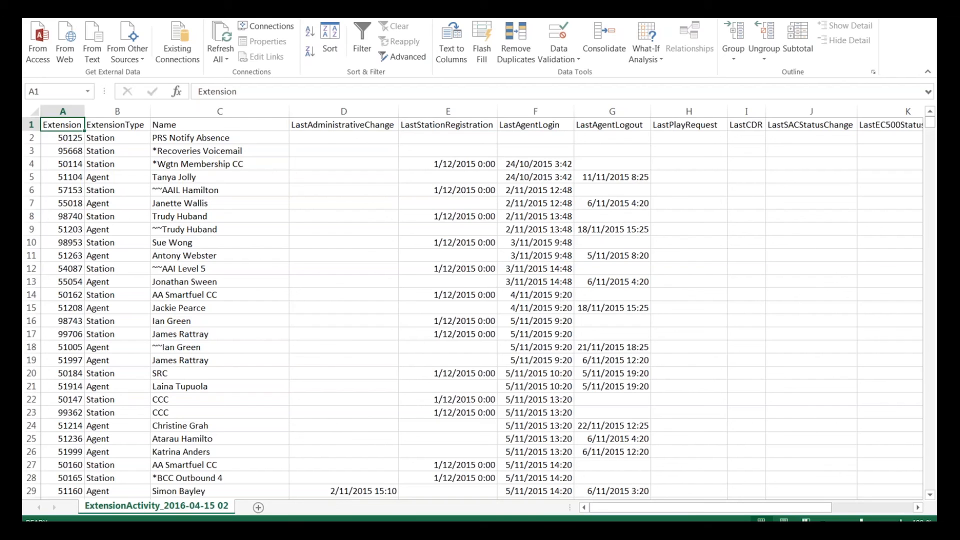
key("alt+F4")
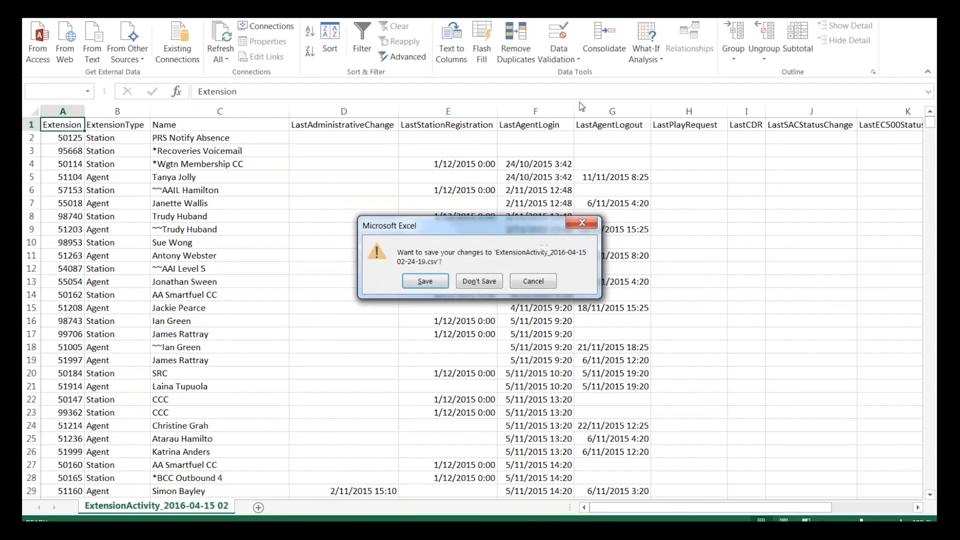
left_click(484, 281)
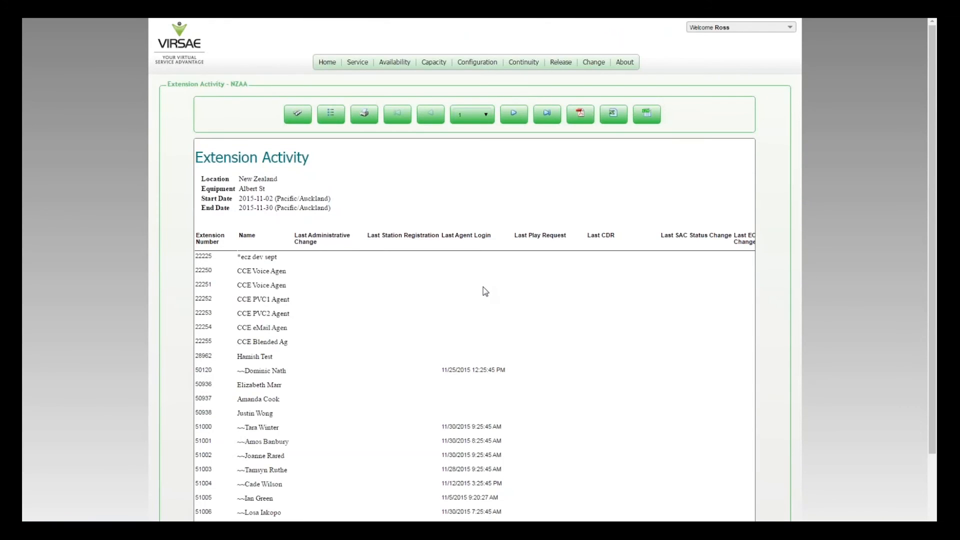
left_click(327, 65)
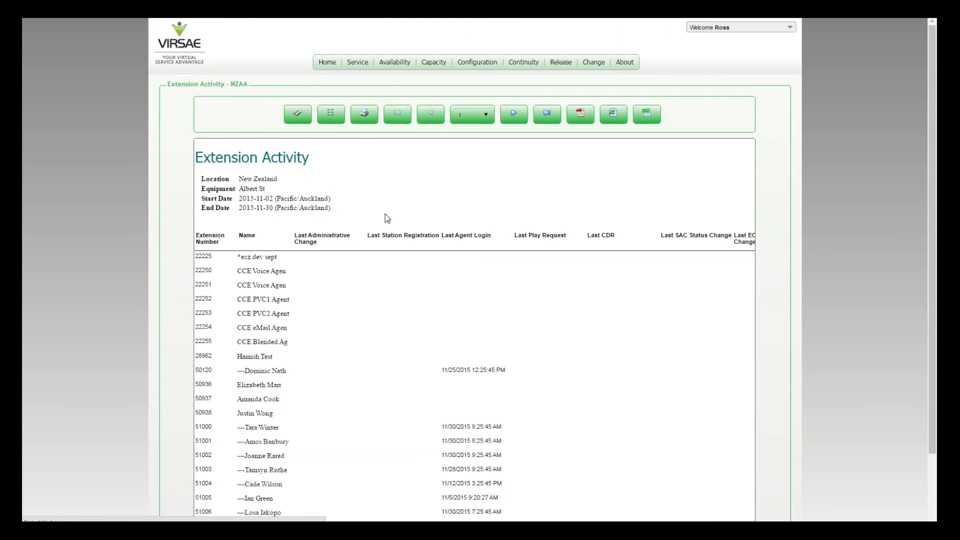